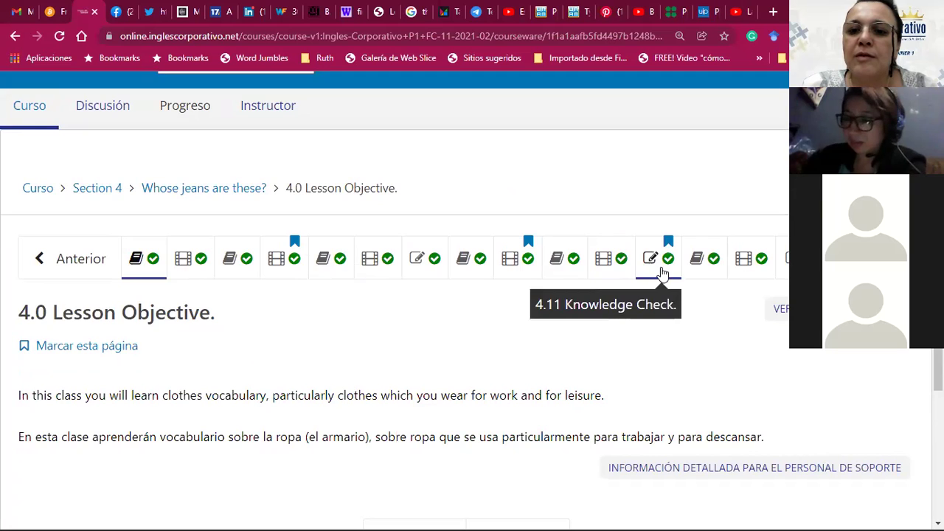
Step: Open unit 4.13 Present continous yes/no questions and scroll to its Discusión section with two student posts
{"action": "left_click", "coordinate": [740, 274]}
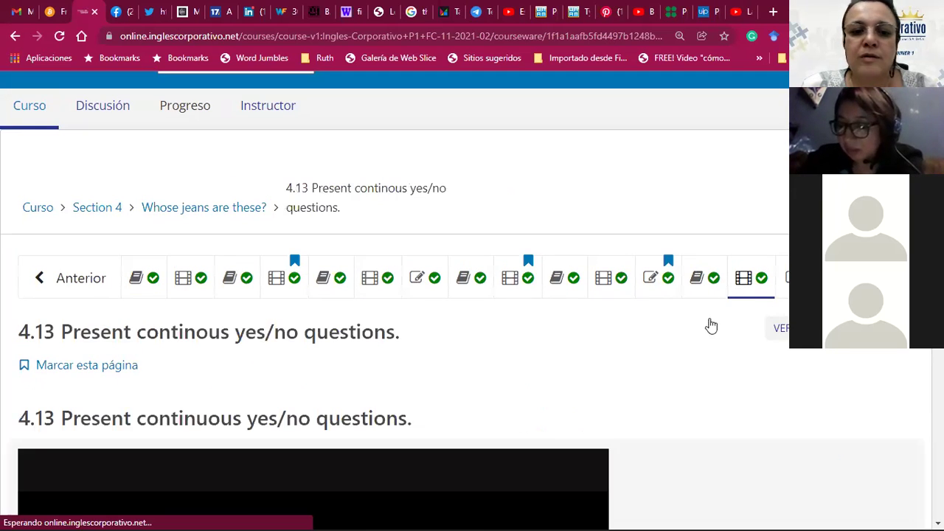
{"action": "scroll", "coordinate": [666, 347], "scroll_direction": "down", "scroll_amount": 5}
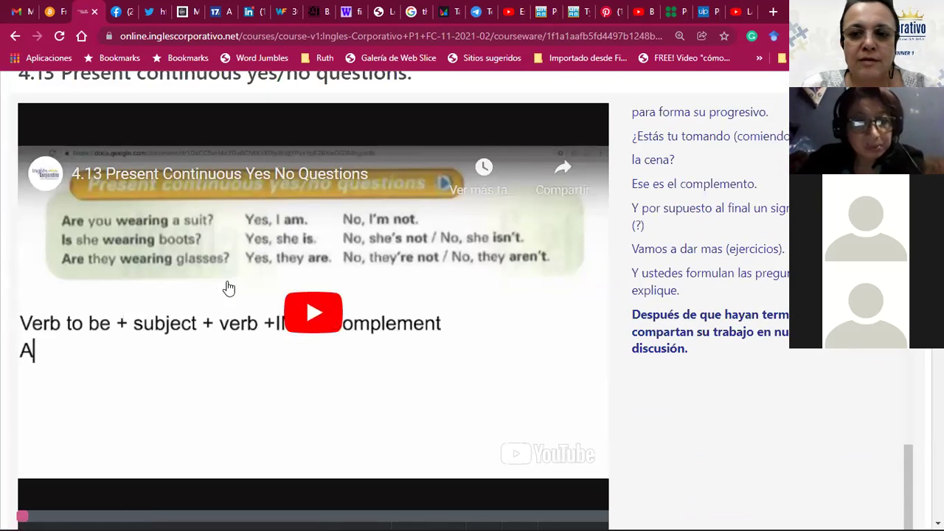
{"action": "scroll", "coordinate": [484, 319], "scroll_direction": "down", "scroll_amount": 3}
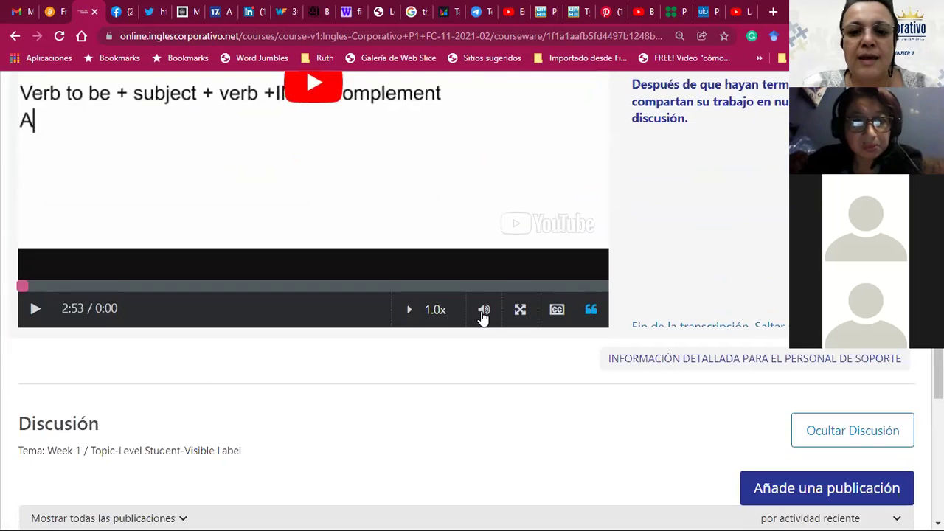
{"action": "scroll", "coordinate": [483, 316], "scroll_direction": "down", "scroll_amount": 2}
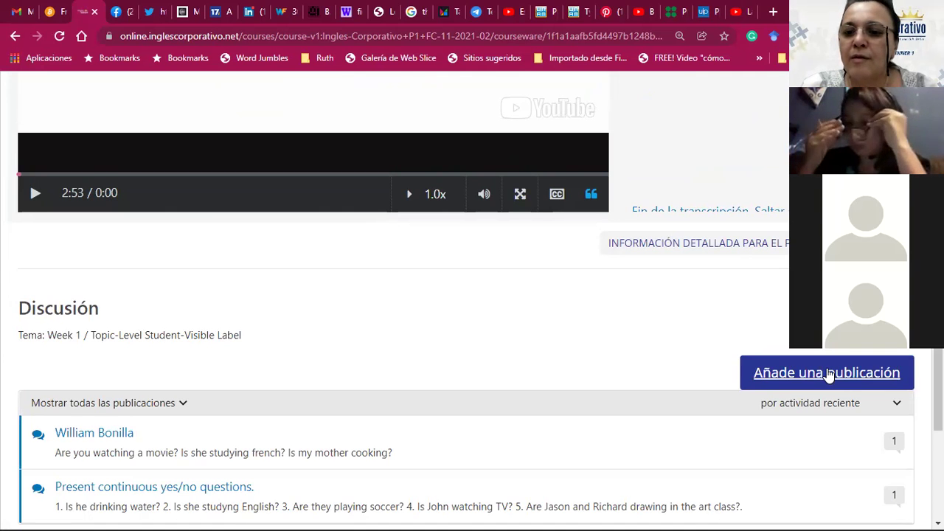
{"action": "scroll", "coordinate": [620, 361], "scroll_direction": "down", "scroll_amount": 2}
{"action": "scroll", "coordinate": [615, 361], "scroll_direction": "up", "scroll_amount": 2}
{"action": "scroll", "coordinate": [481, 362], "scroll_direction": "down", "scroll_amount": 2}
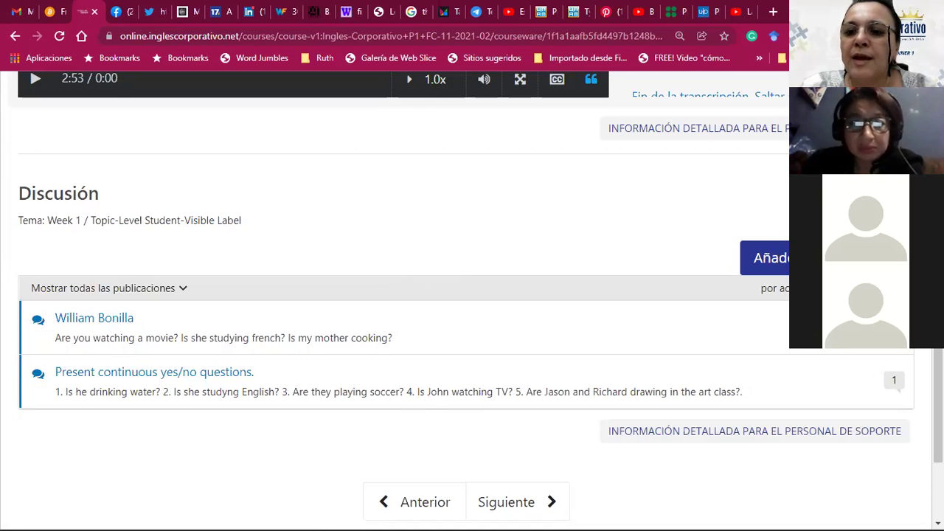
Step: Start a new Discusión post via 'Añade una publicación' and put the caret in the blank Título and body fields
{"action": "left_click", "coordinate": [778, 258]}
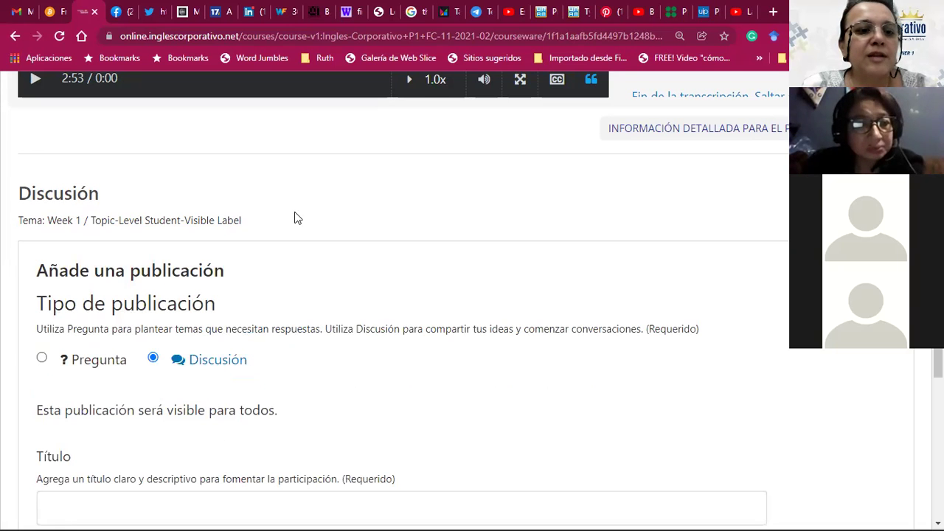
{"action": "scroll", "coordinate": [487, 278], "scroll_direction": "down", "scroll_amount": 3}
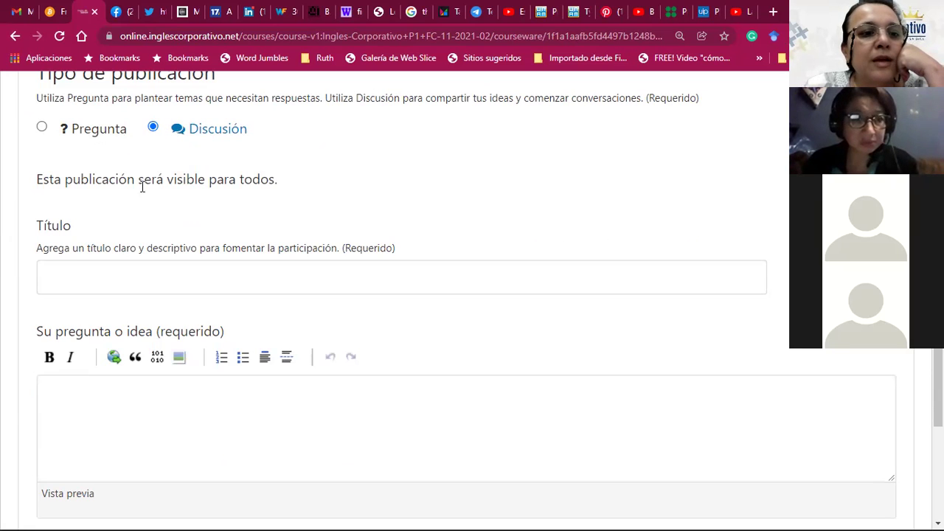
{"action": "left_click", "coordinate": [75, 277]}
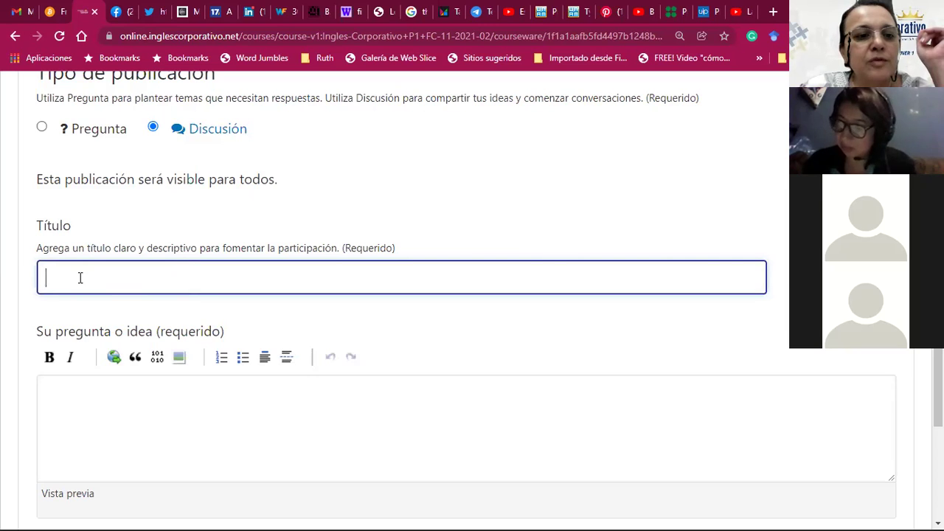
{"action": "left_click", "coordinate": [81, 396]}
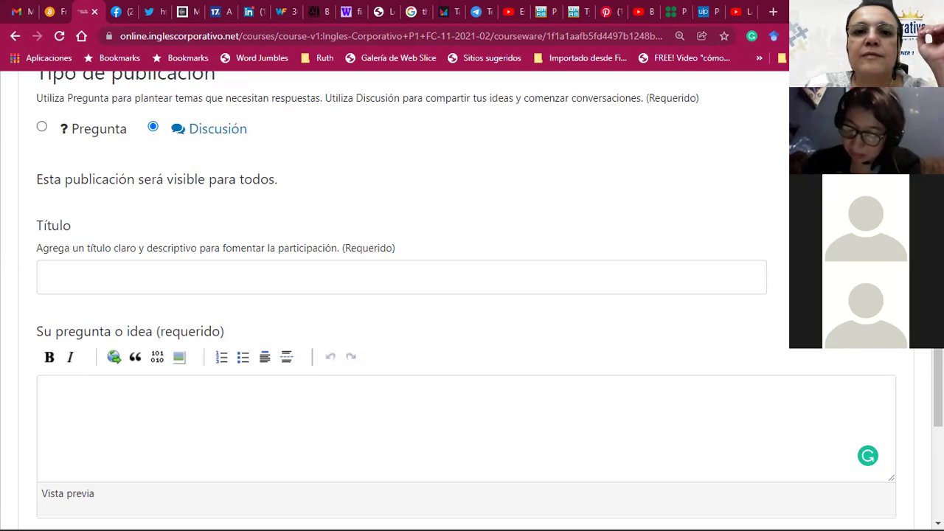
Step: Enter the student's name as the post title and write 'Are you eating dinner?' in the body
{"action": "key", "text": "super+Down"}
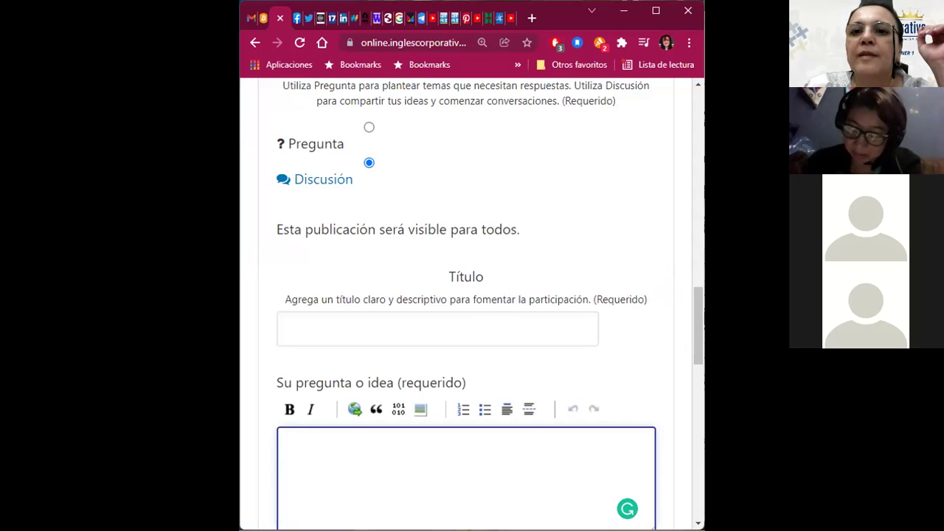
{"action": "key", "text": "alt+Tab"}
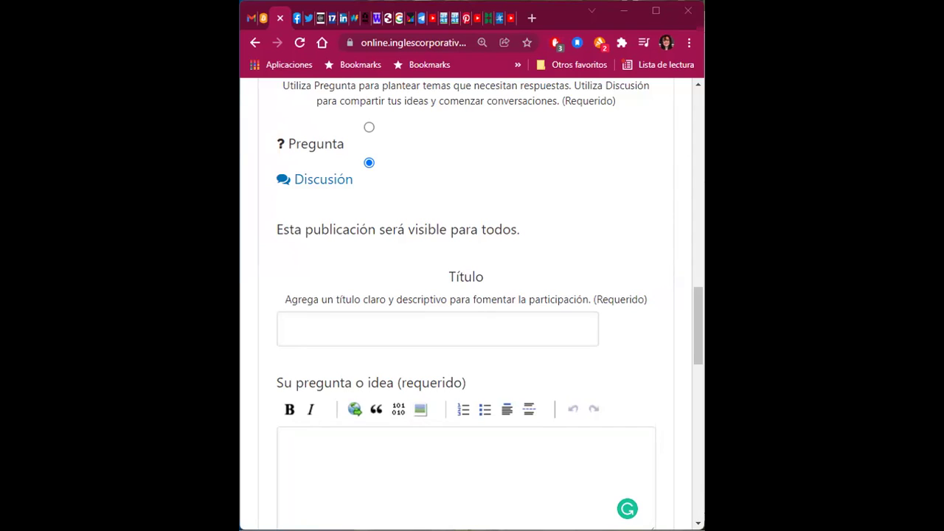
{"action": "left_click", "coordinate": [327, 323]}
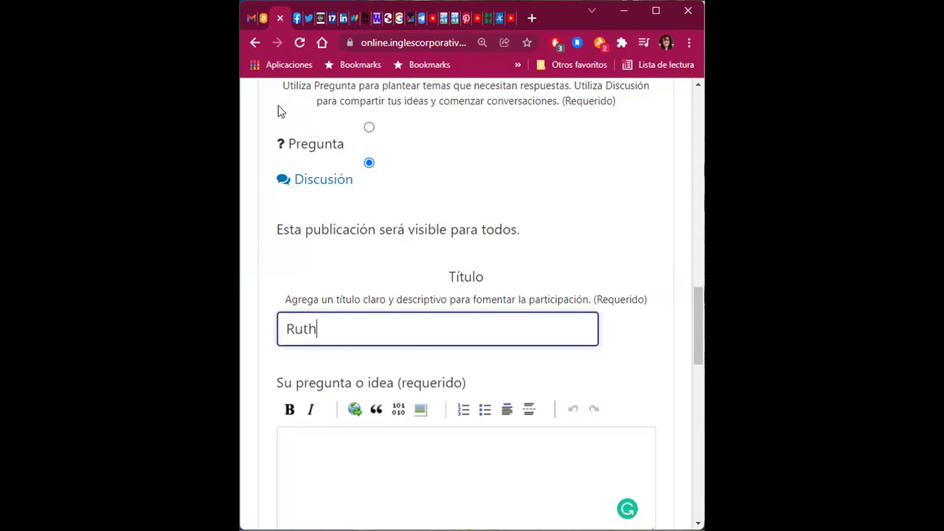
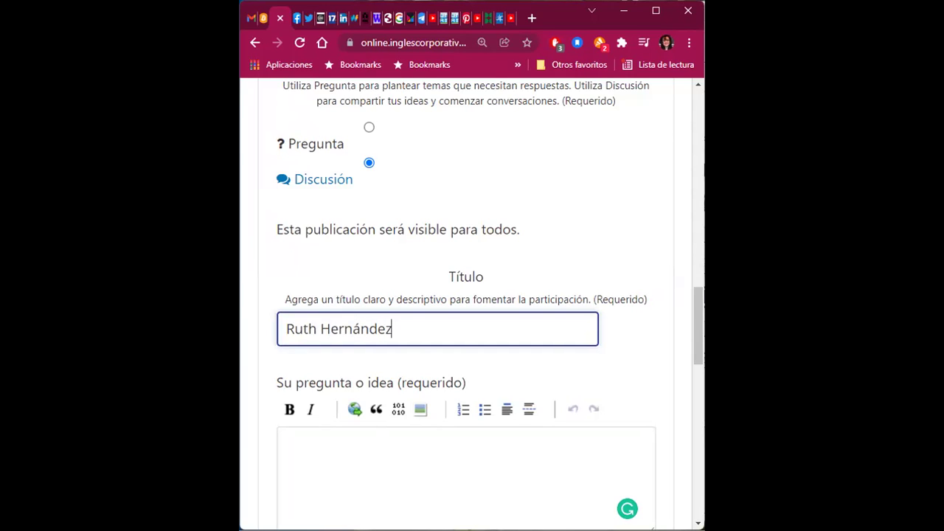
{"action": "left_click", "coordinate": [348, 442]}
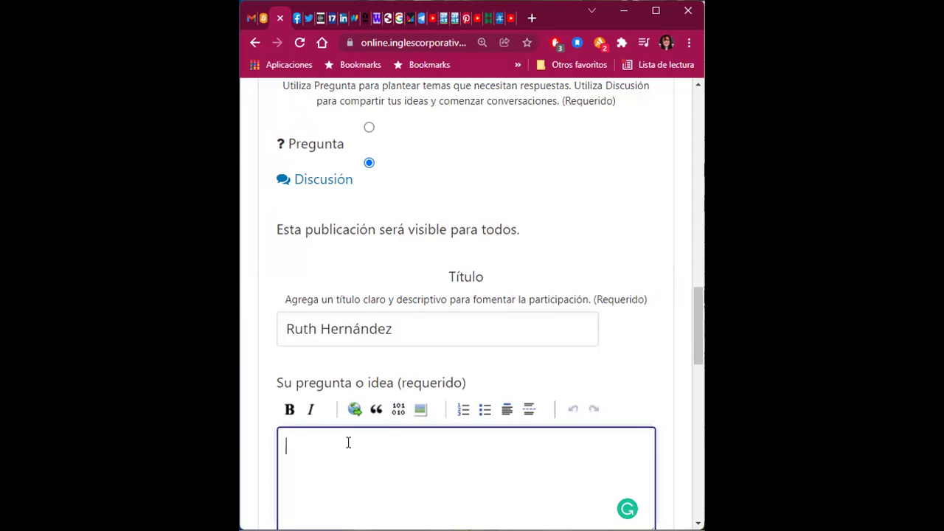
{"action": "type", "text": "Are you eating dinner?"}
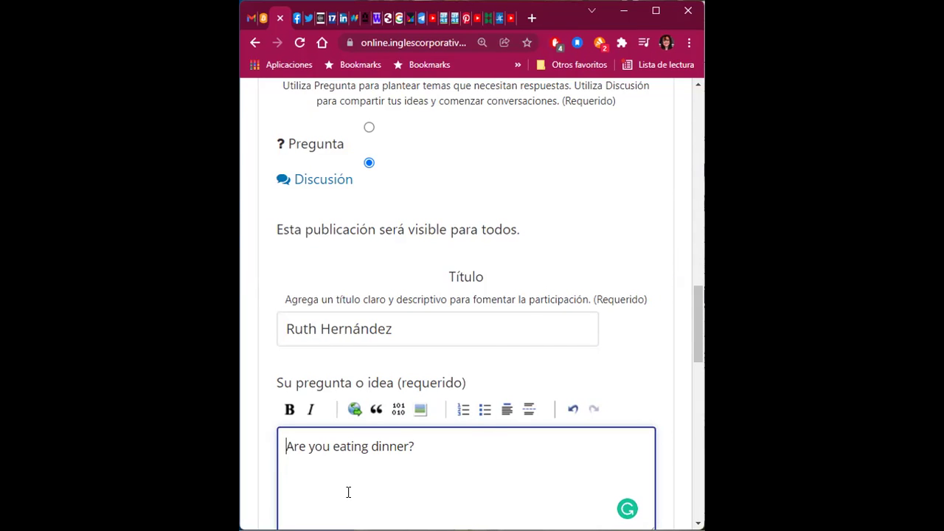
Step: Turn the body into a numbered list with 'Are you eating dinner?' as item 1
{"action": "left_click", "coordinate": [464, 413]}
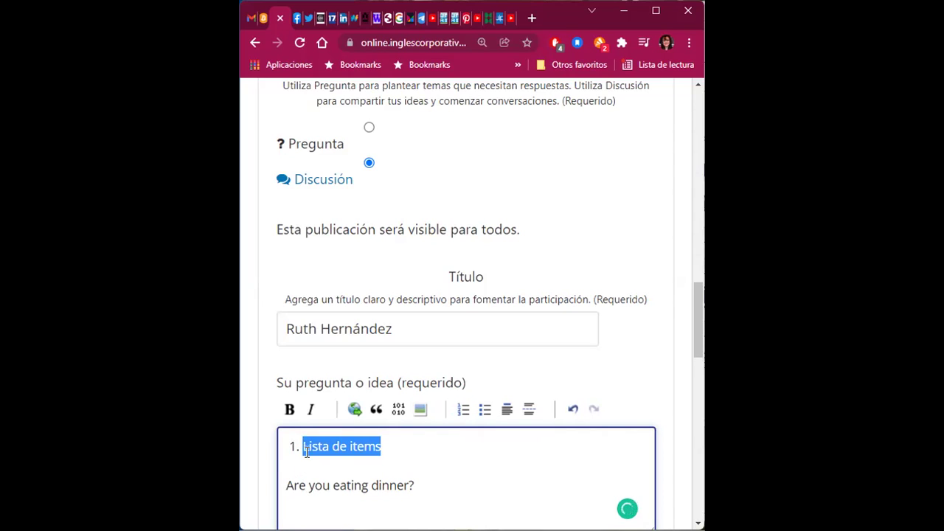
{"action": "left_click_drag", "start_coordinate": [287, 484], "coordinate": [417, 480]}
{"action": "key", "text": "ctrl+c"}
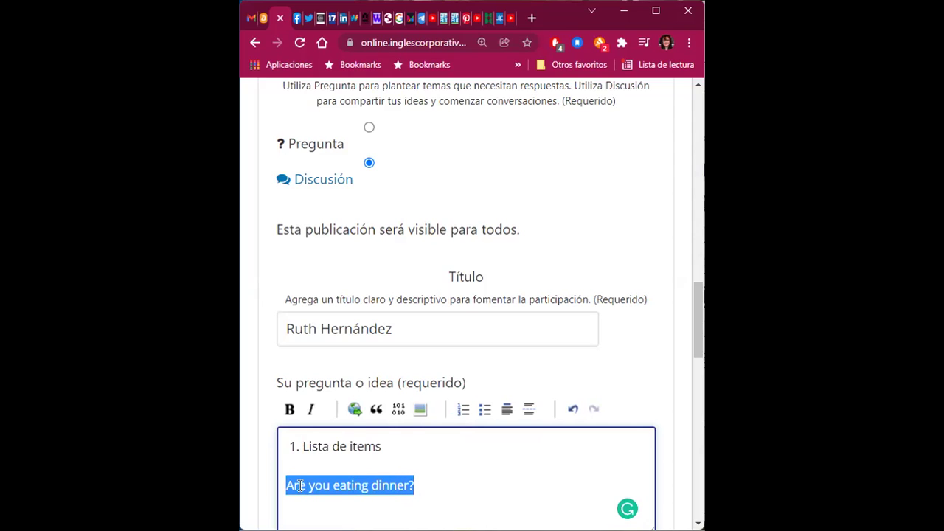
{"action": "key", "text": "BackSpace"}
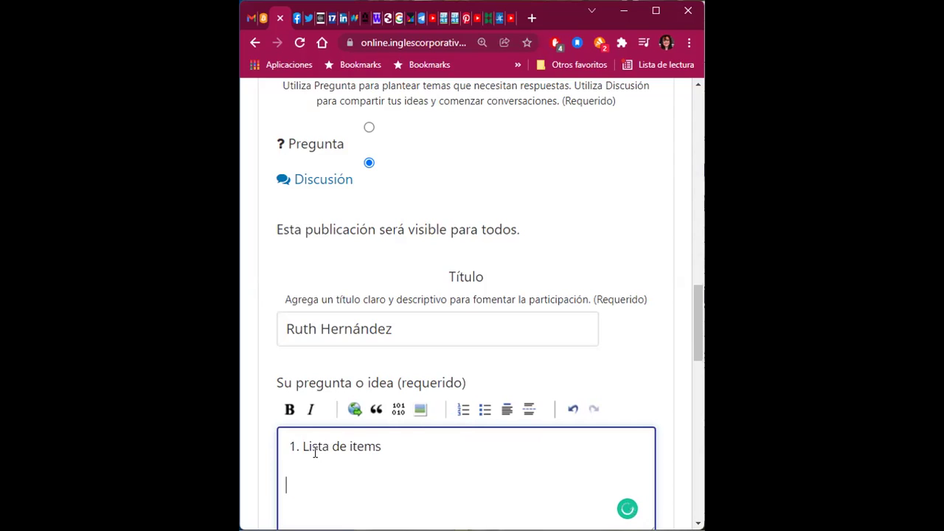
{"action": "left_click_drag", "start_coordinate": [302, 447], "coordinate": [385, 442]}
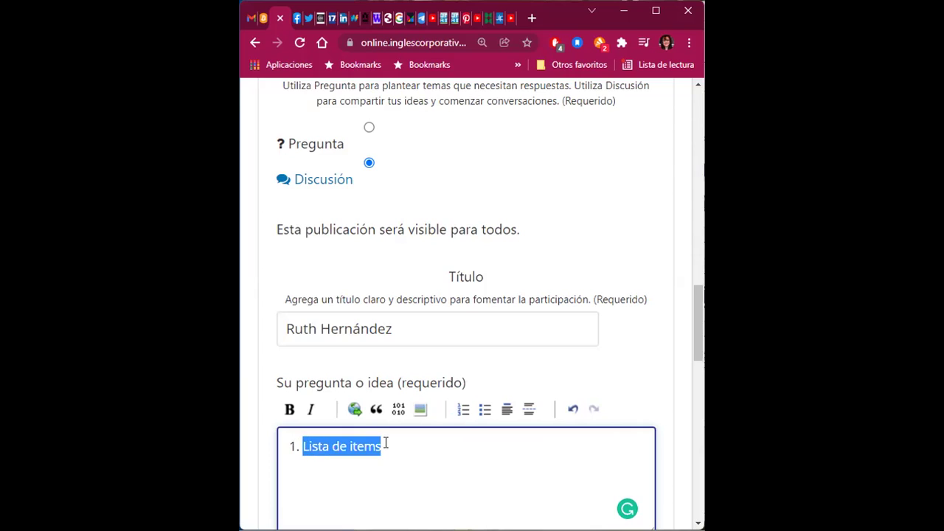
{"action": "key", "text": "ctrl+v"}
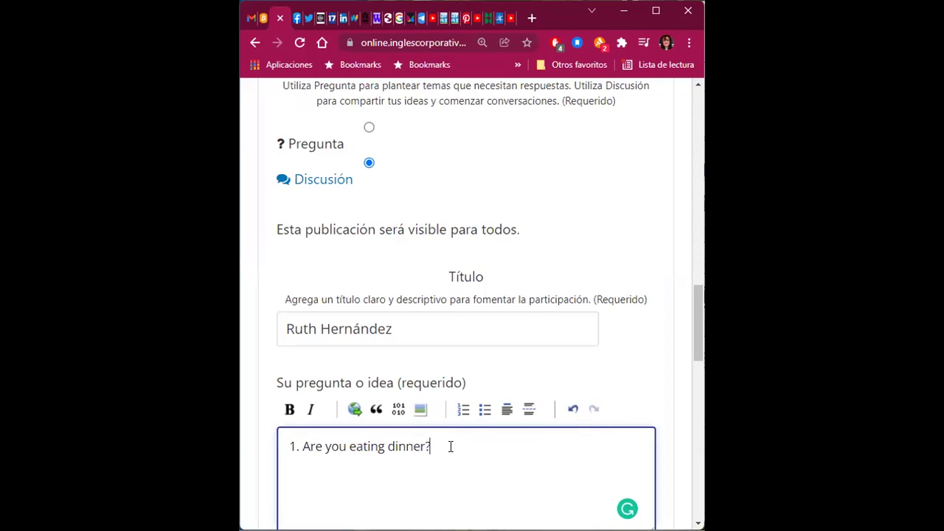
Step: Add a second numbered question, '2. Is he drinking water?', and review the post form
{"action": "key", "text": "Return"}
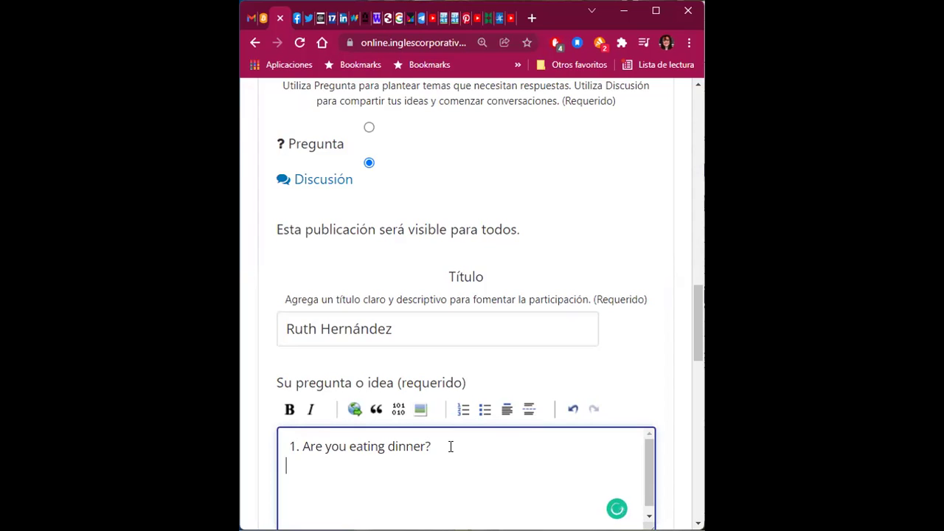
{"action": "type", "text": "2. Is he drinking wat"}
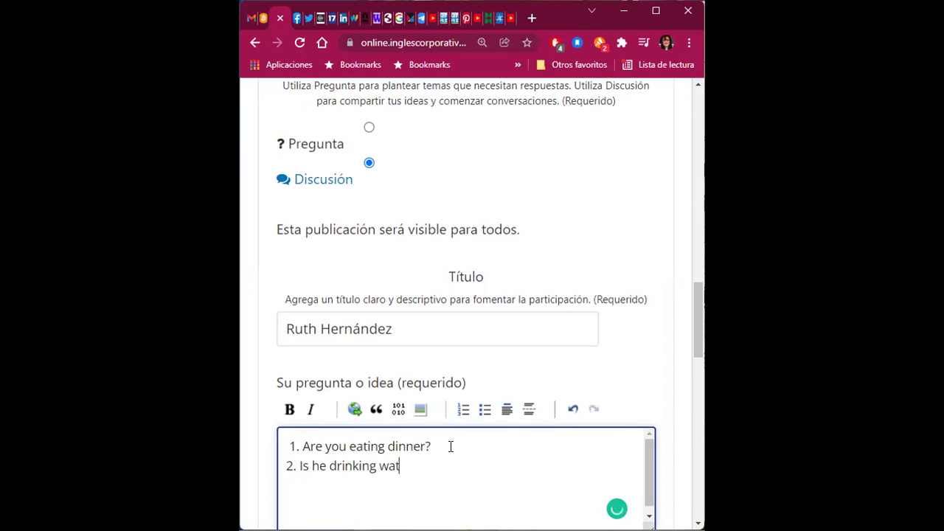
{"action": "type", "text": "er?"}
{"action": "scroll", "coordinate": [607, 375], "scroll_direction": "down", "scroll_amount": 2}
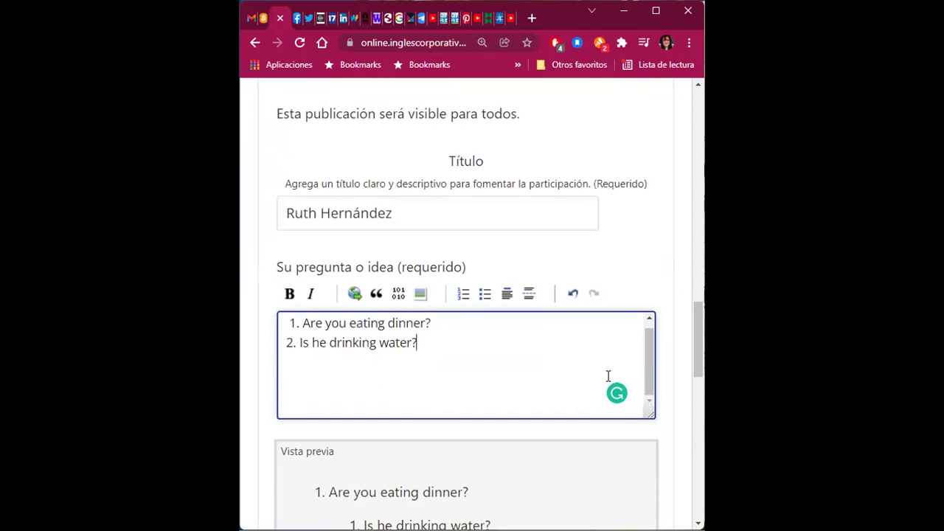
{"action": "scroll", "coordinate": [609, 375], "scroll_direction": "down", "scroll_amount": 2}
{"action": "scroll", "coordinate": [601, 394], "scroll_direction": "down", "scroll_amount": 3}
{"action": "scroll", "coordinate": [601, 396], "scroll_direction": "up", "scroll_amount": 2}
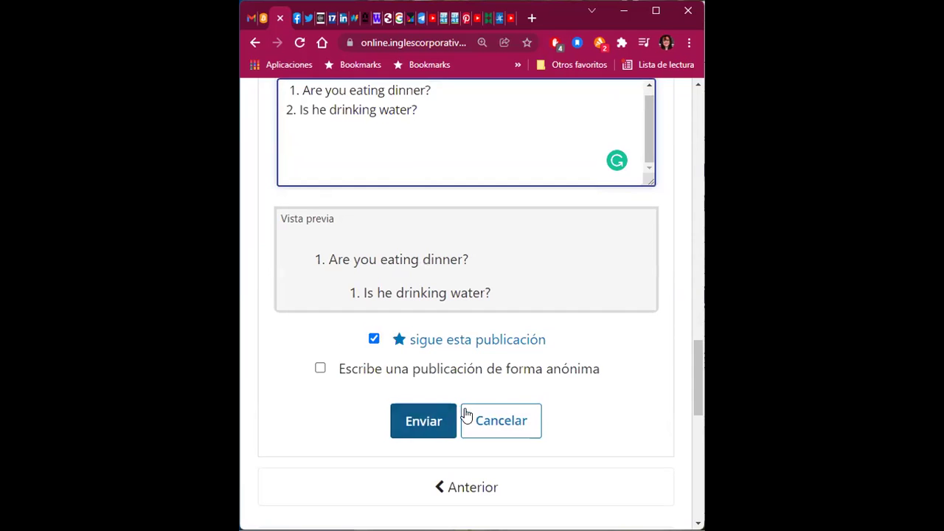
{"action": "scroll", "coordinate": [613, 304], "scroll_direction": "up", "scroll_amount": 1}
{"action": "scroll", "coordinate": [612, 304], "scroll_direction": "up", "scroll_amount": 3}
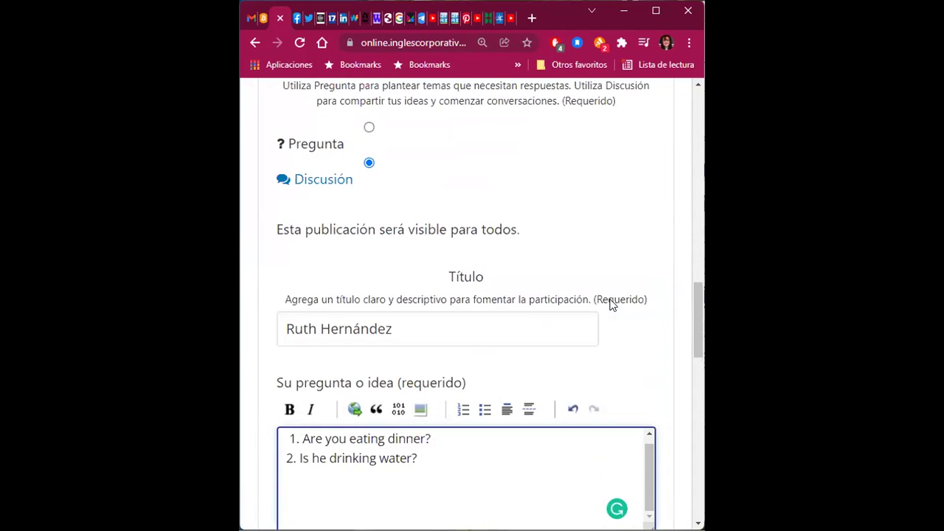
{"action": "scroll", "coordinate": [641, 346], "scroll_direction": "up", "scroll_amount": 2}
{"action": "scroll", "coordinate": [641, 346], "scroll_direction": "up", "scroll_amount": 2}
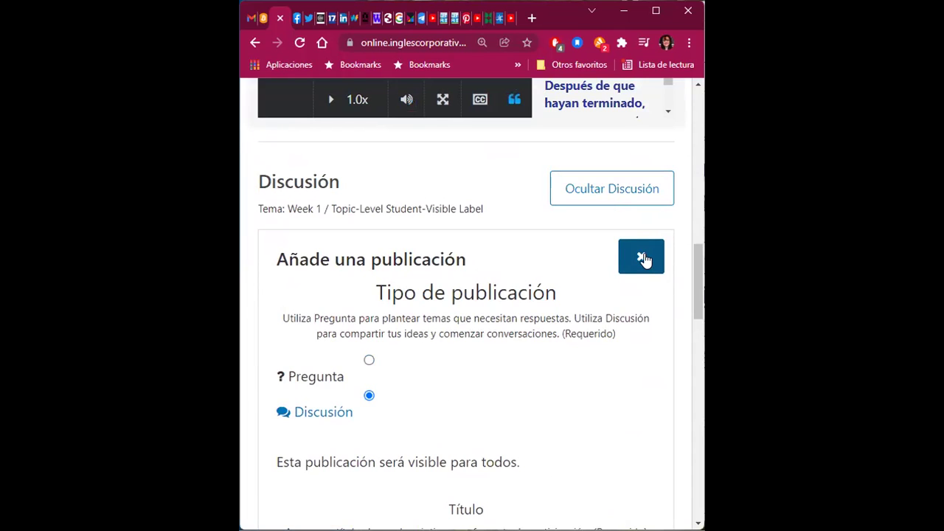
Step: Discard the post, confirming with Aceptar, then maximize the browser and return to the 4.13 video
{"action": "left_click", "coordinate": [642, 258]}
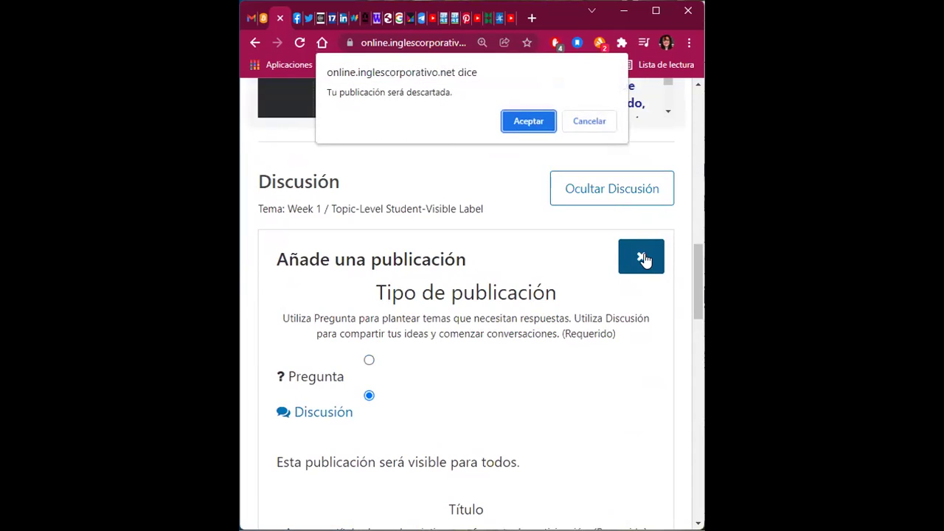
{"action": "left_click", "coordinate": [523, 127]}
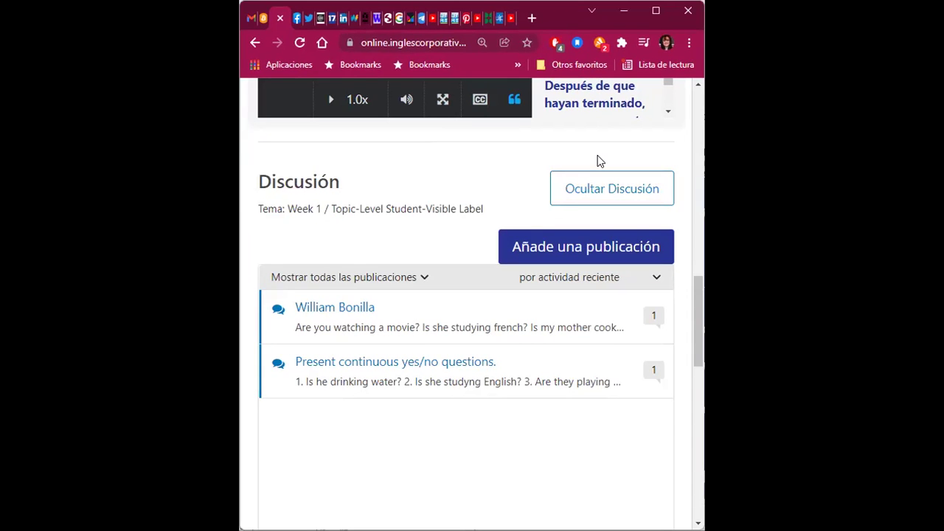
{"action": "left_click", "coordinate": [655, 12]}
{"action": "scroll", "coordinate": [748, 238], "scroll_direction": "up", "scroll_amount": 5}
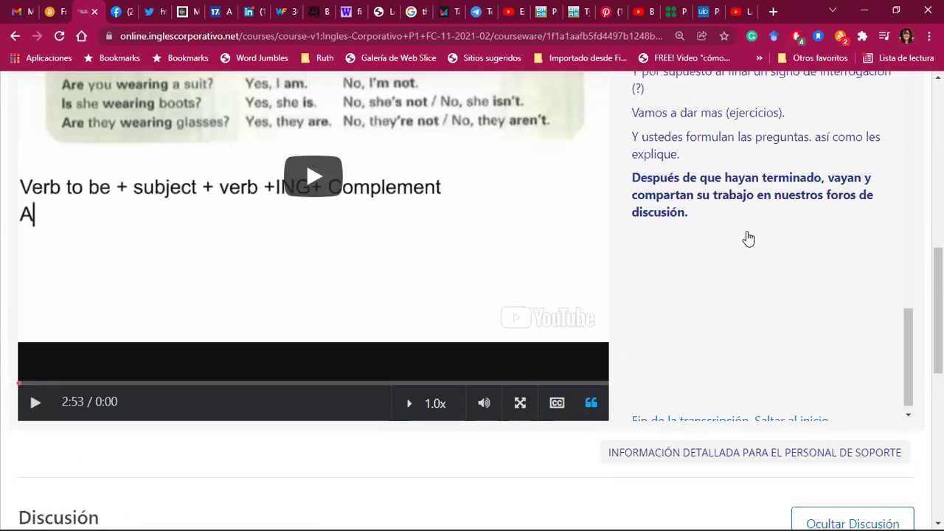
{"action": "scroll", "coordinate": [748, 237], "scroll_direction": "up", "scroll_amount": 2}
{"action": "scroll", "coordinate": [748, 238], "scroll_direction": "up", "scroll_amount": 3}
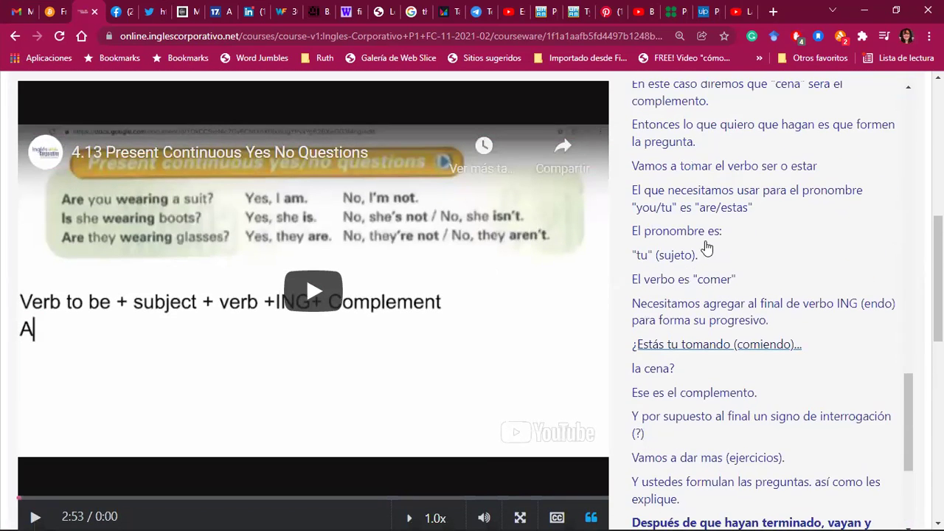
{"action": "scroll", "coordinate": [605, 290], "scroll_direction": "up", "scroll_amount": 5}
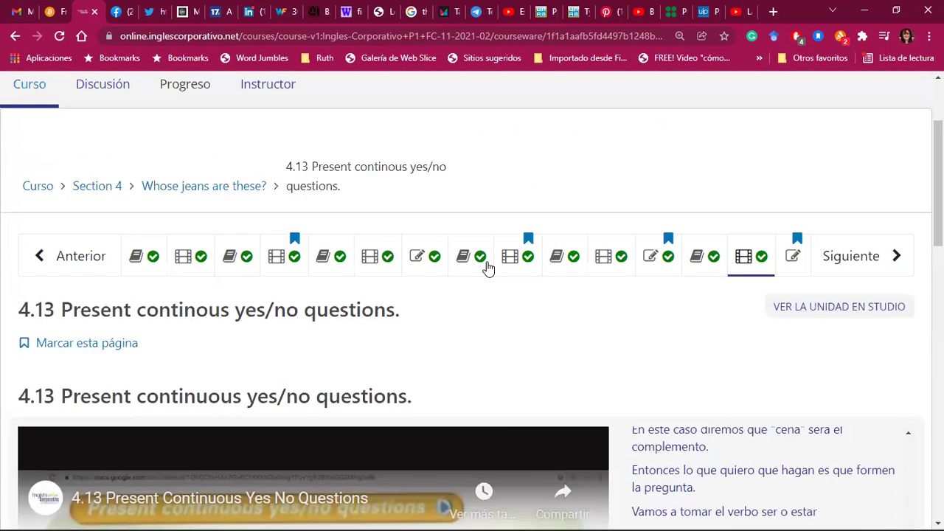